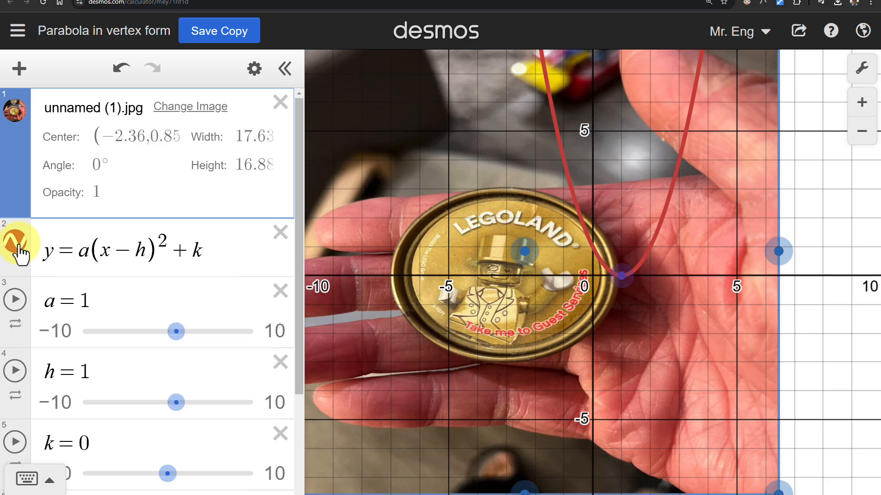
- Colour the parabola y = a(x − h)² + k green and set its line thickness to 4
click(18, 244)
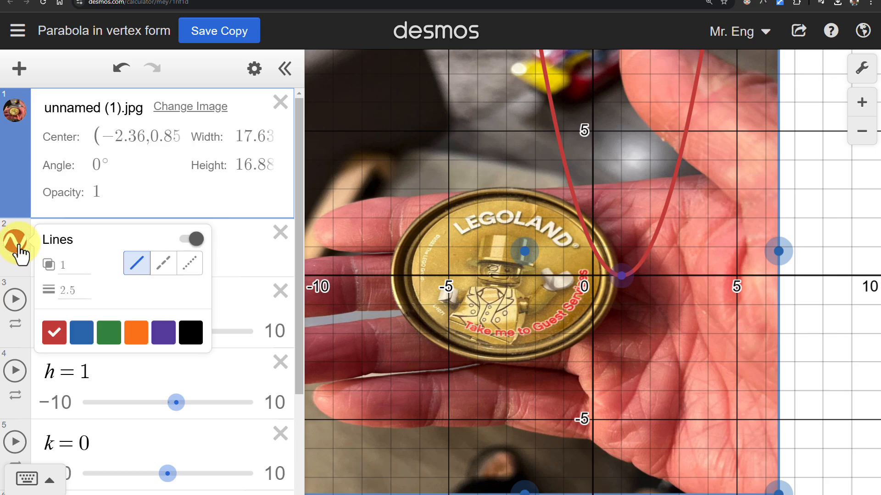
click(109, 332)
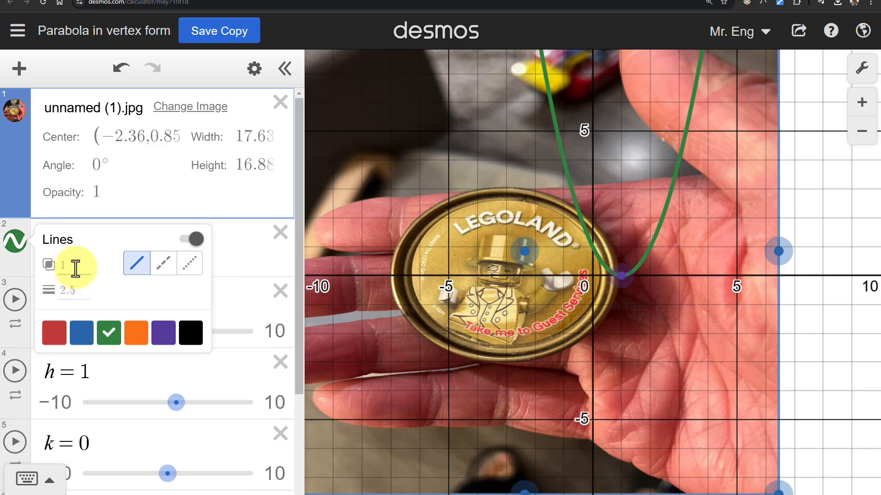
click(78, 290)
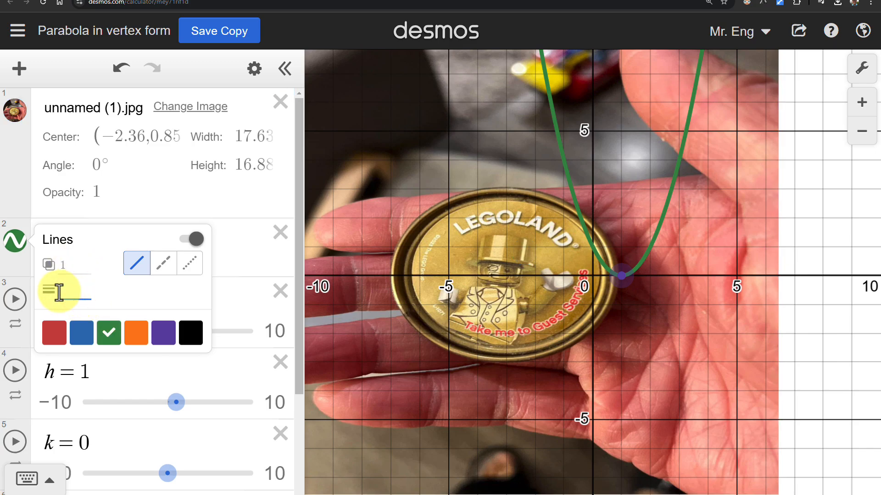
text(4)
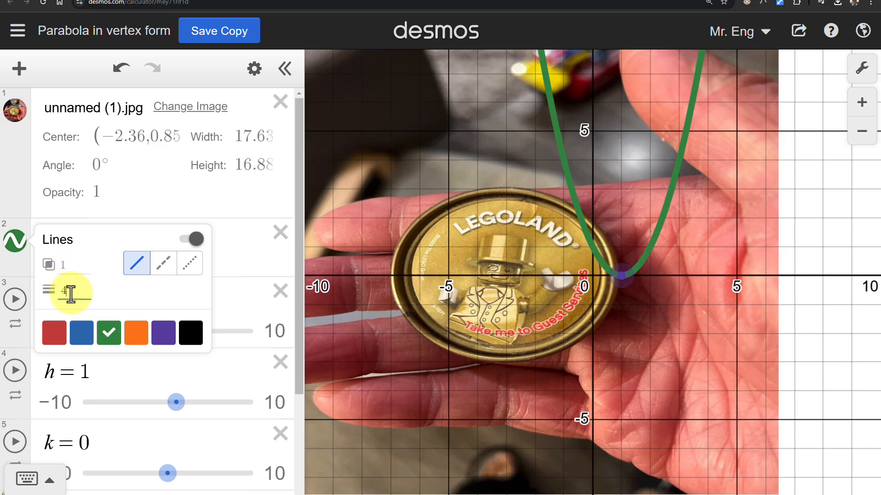
- Try a line opacity of 0.5 on the parabola, restore it to 1, and close the line style settings
click(64, 265)
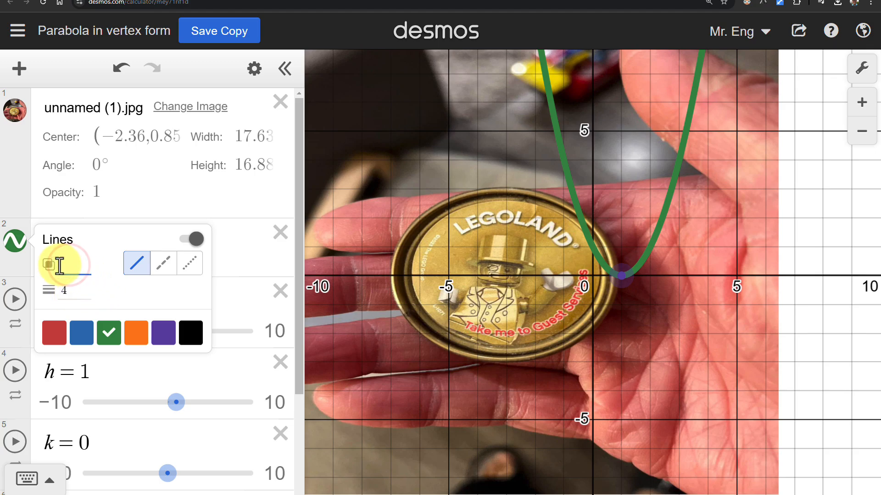
text(.5)
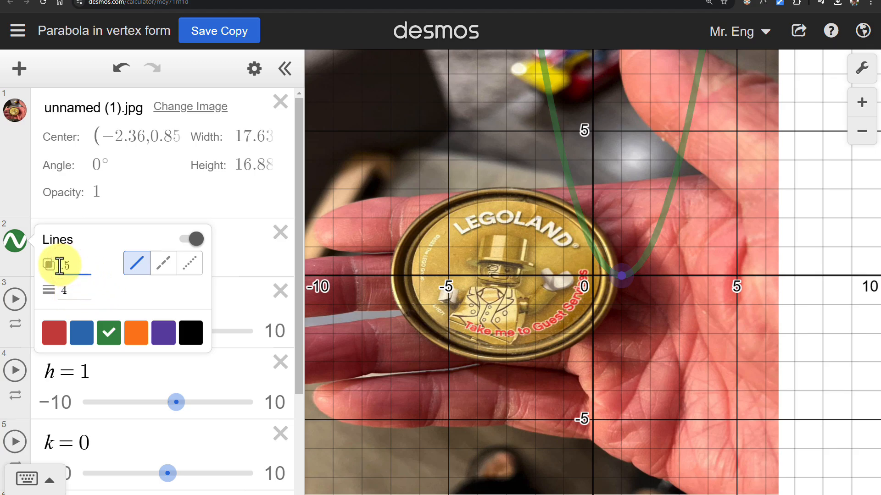
key(BackSpace)
key(BackSpace)
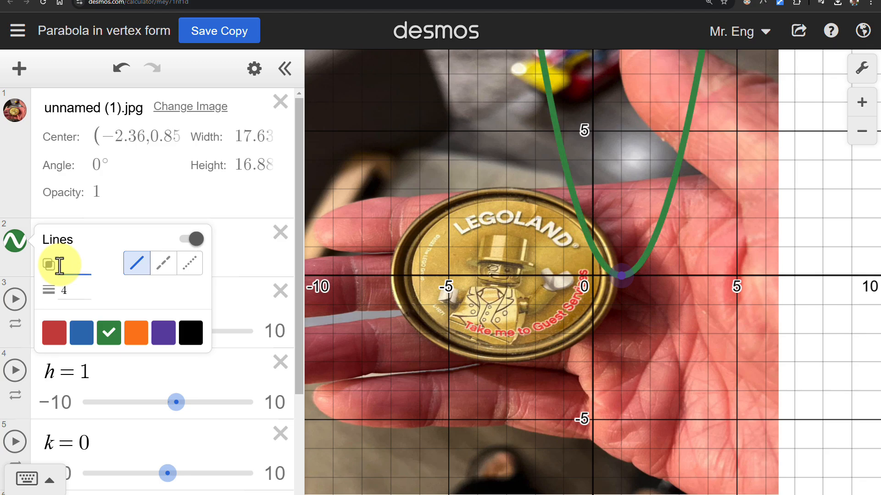
text(1)
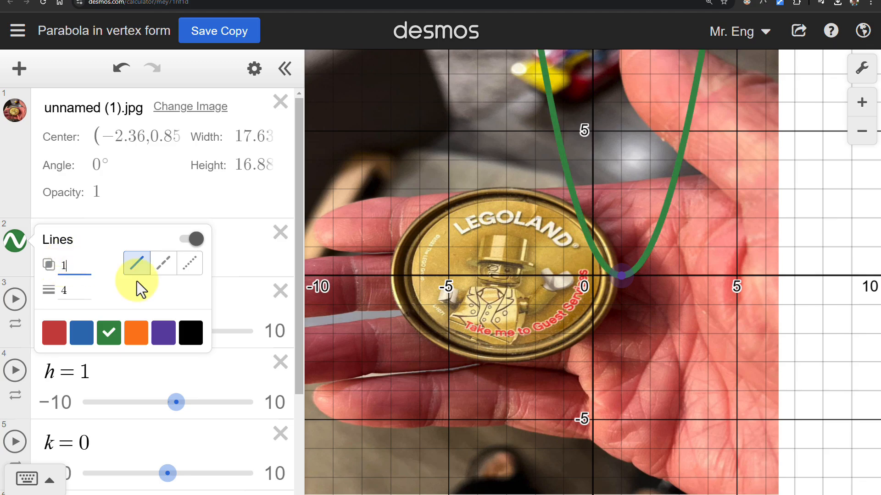
click(15, 243)
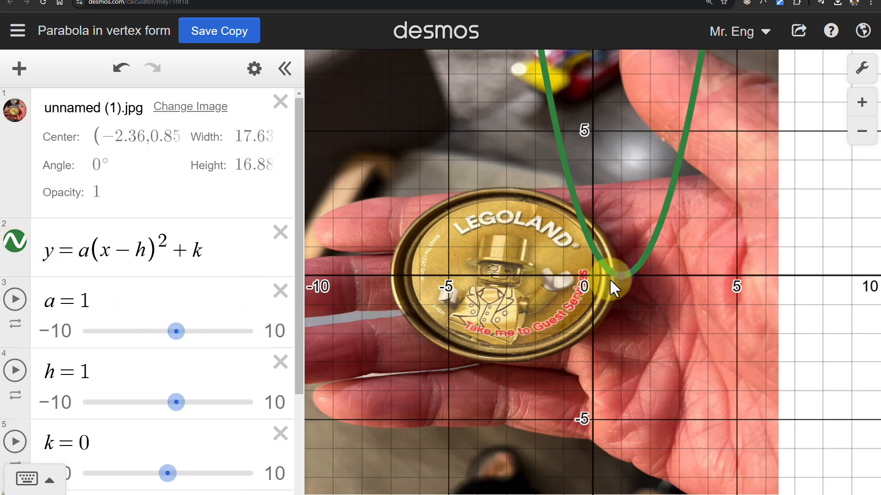
- Fit the parabola over the coin's upper edge using h = −3, k = 3 and a = −0.1
drag(621, 277, 506, 185)
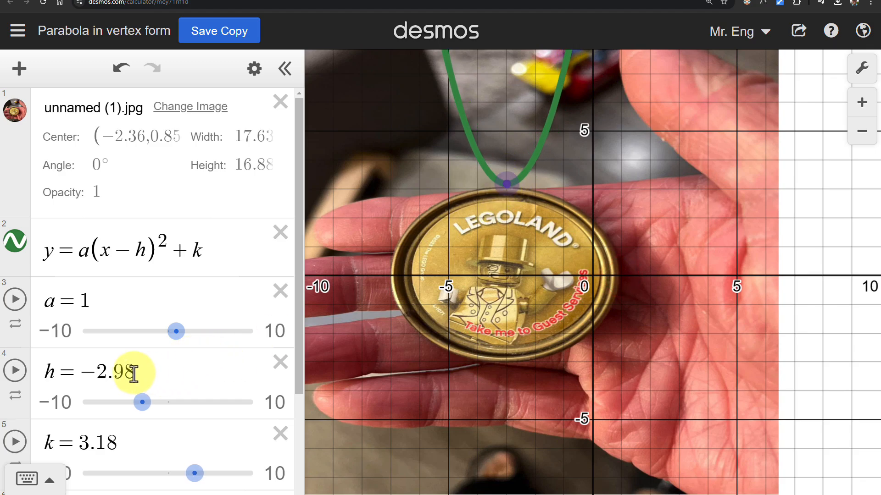
scroll(146, 374, down, 1)
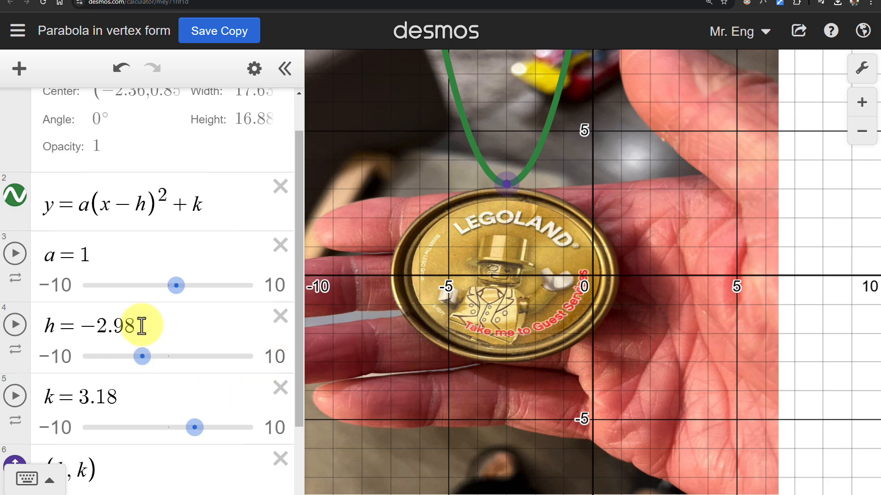
drag(142, 324, 100, 329)
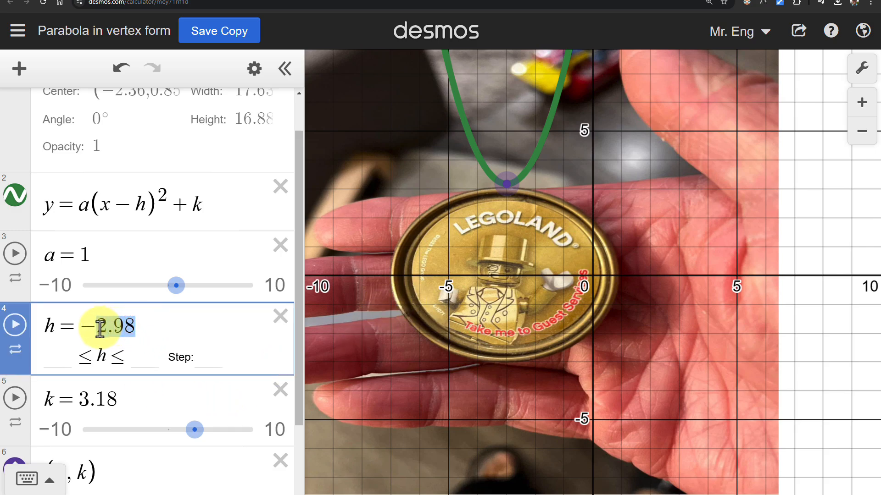
text(3)
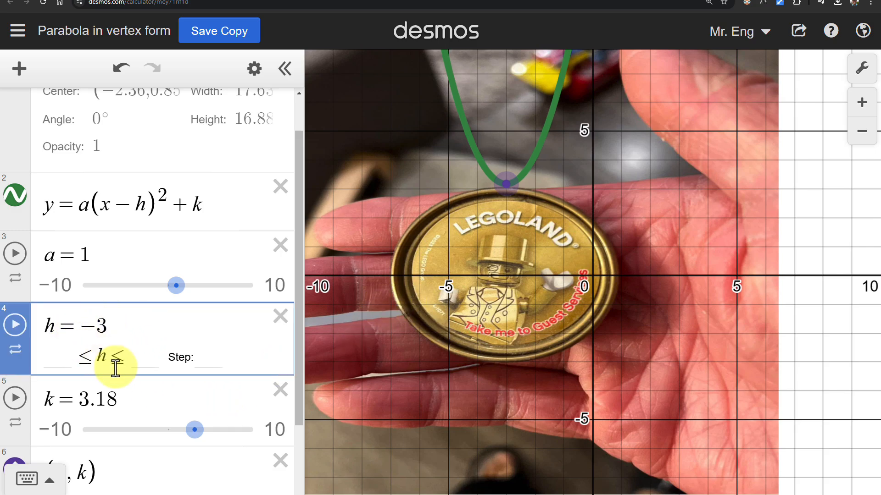
drag(112, 398, 90, 404)
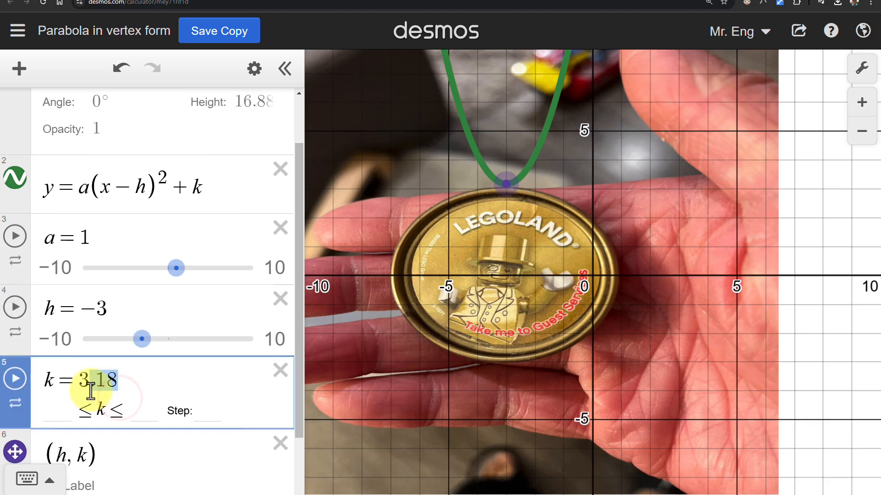
text(3)
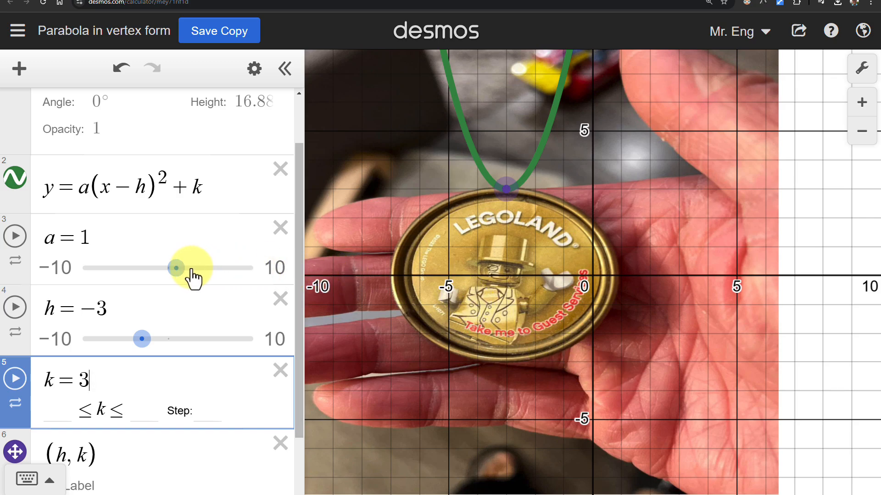
drag(176, 269, 167, 269)
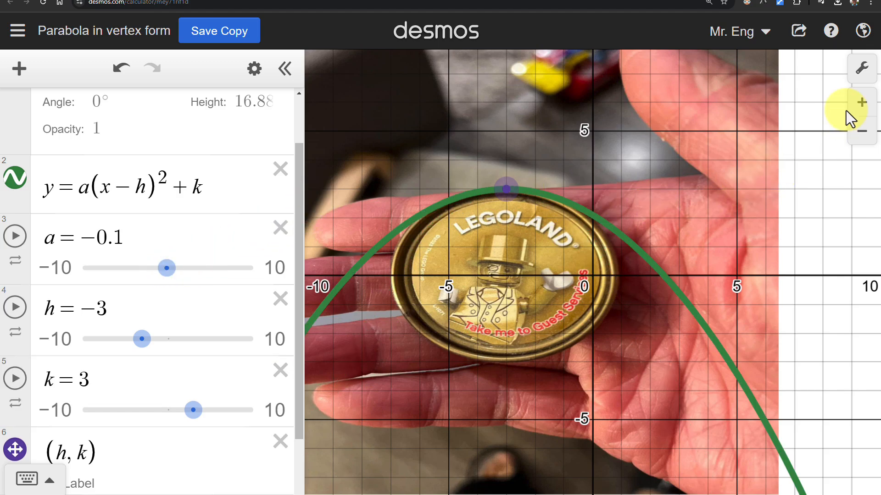
- Stretch the coin photo horizontally to a width of about 21.2 so the coin better matches the parabola
click(861, 132)
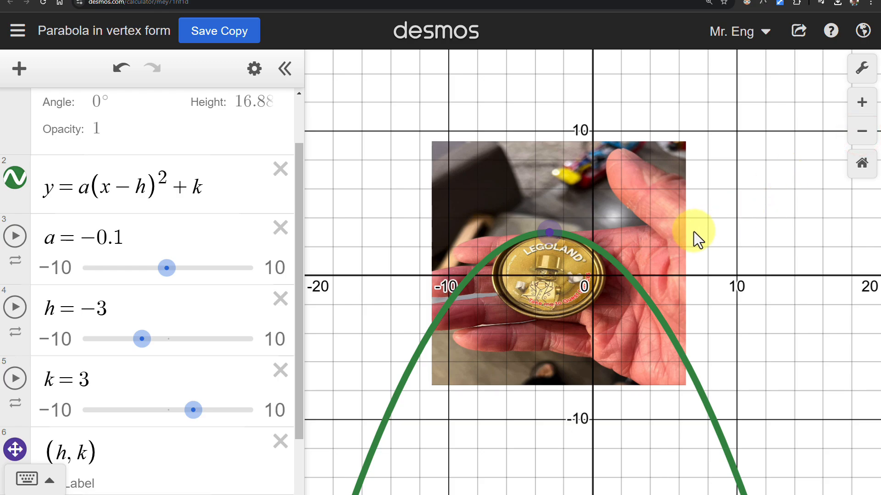
click(675, 238)
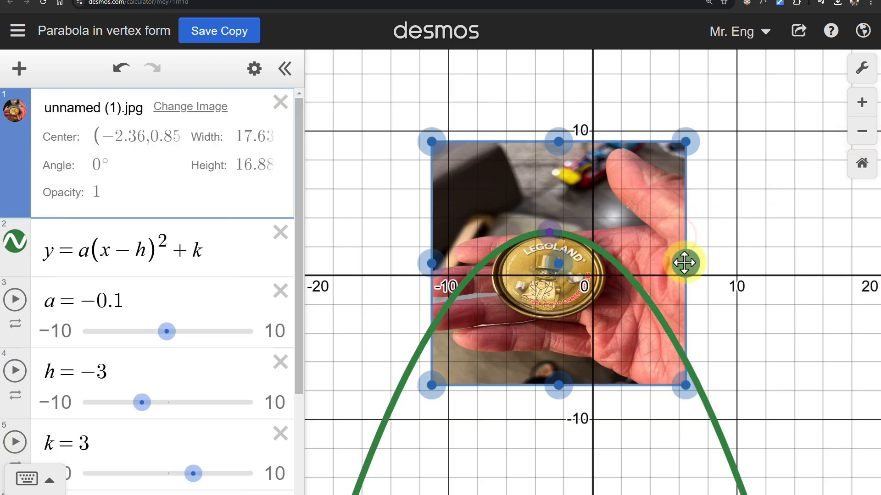
drag(685, 263, 711, 263)
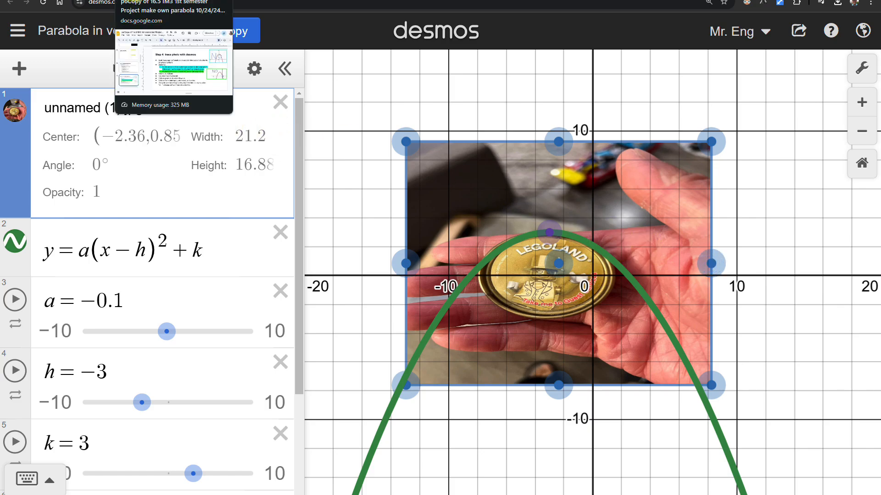
- Switch to the Google Slides project and review the Step 4 instructions on moving the sliders and showing the graph's points
click(147, 0)
click(321, 350)
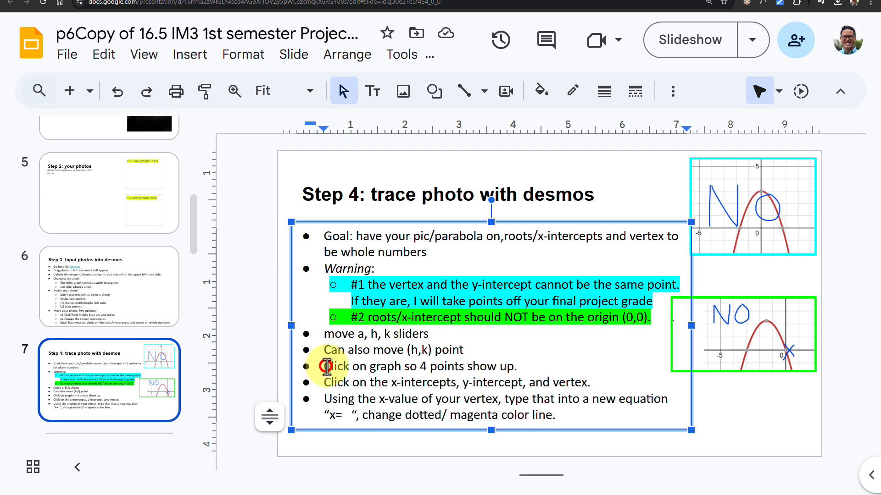
mouse_move(324, 350)
mouse_down()
mouse_move(465, 351)
mouse_move(388, 332)
mouse_move(323, 334)
mouse_up()
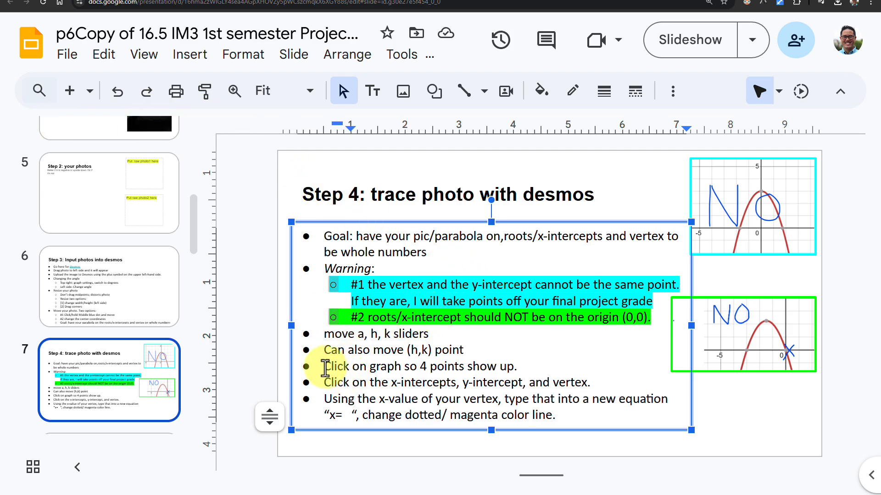
drag(321, 367, 519, 367)
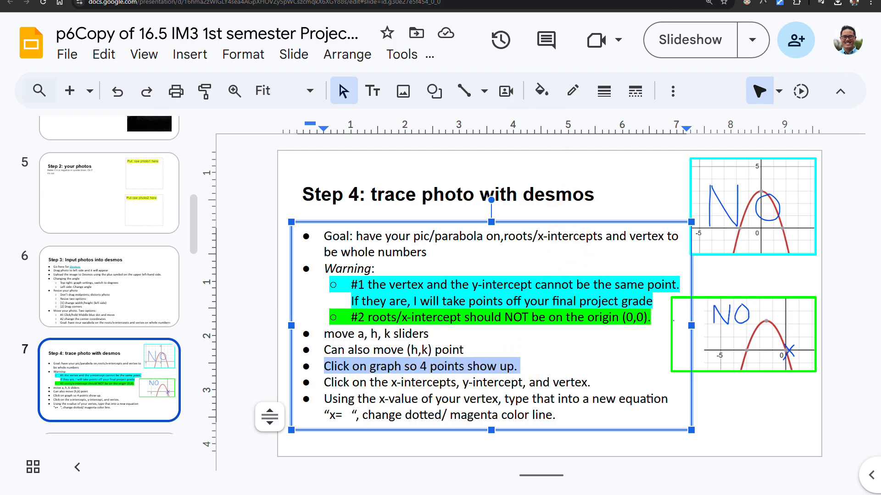
- Return to the Desmos graph and turn on the coordinate label for the vertex point (h, k)
click(465, 0)
scroll(152, 246, down, 2)
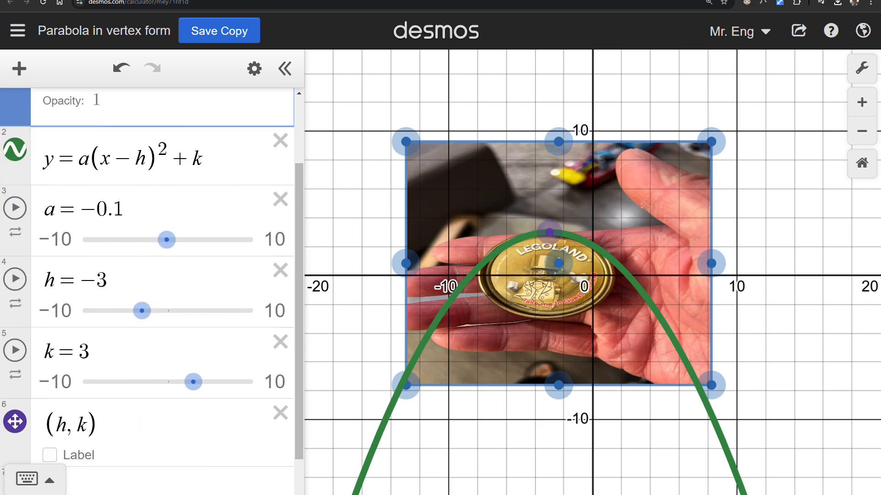
scroll(85, 443, down, 1)
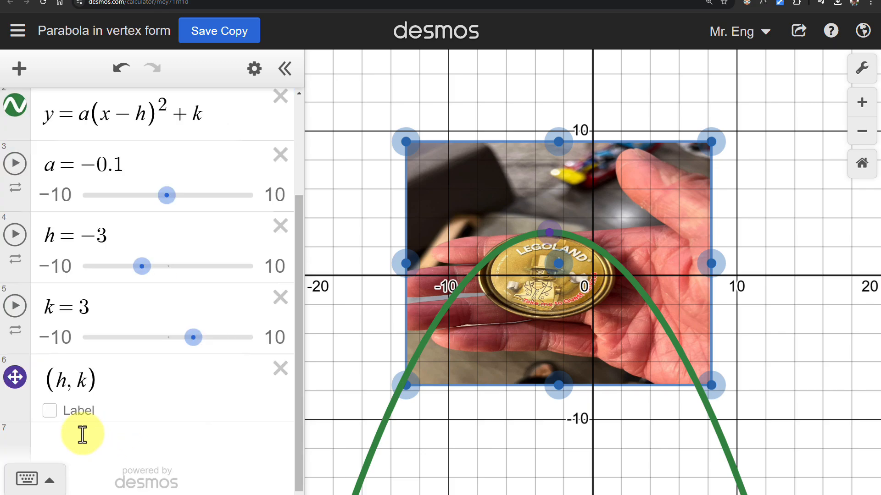
click(50, 412)
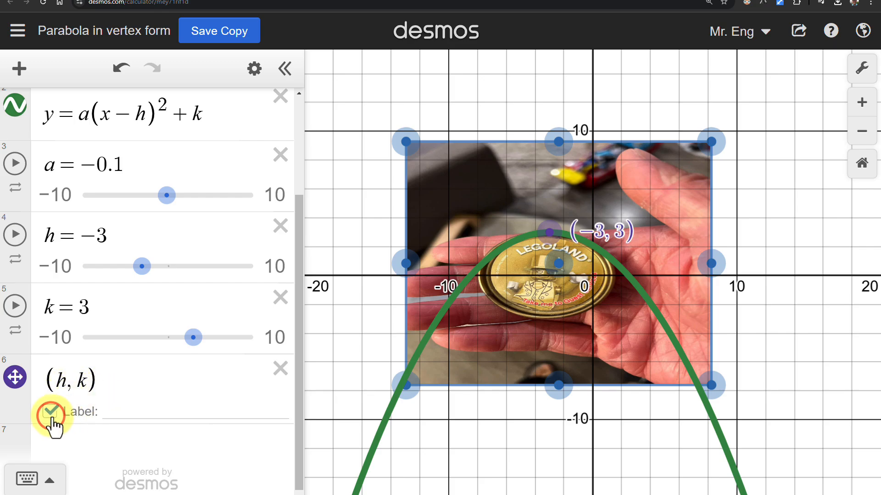
click(50, 413)
click(50, 413)
click(51, 413)
click(51, 413)
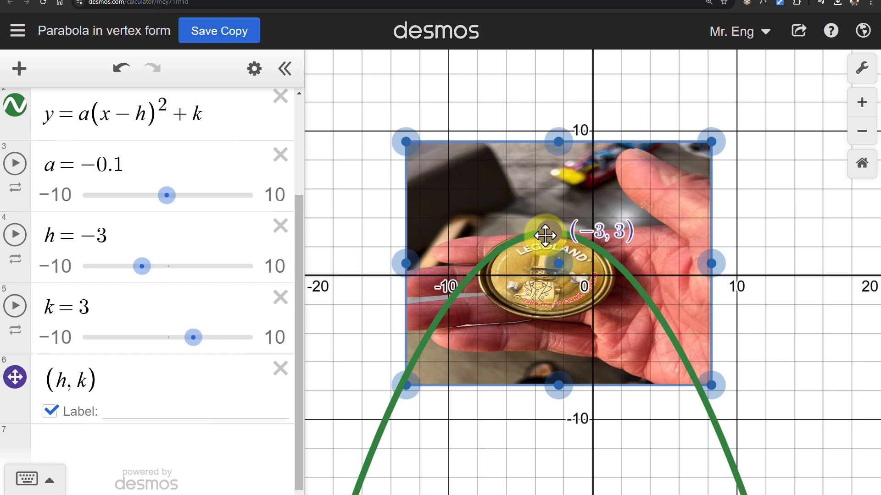
- Select the parabola and display the coordinates of both x-intercepts and the y-intercept
click(645, 297)
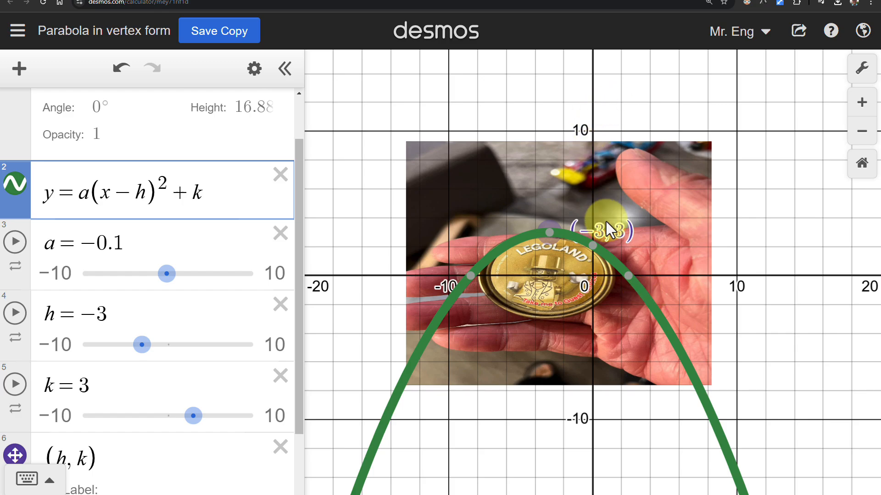
click(624, 276)
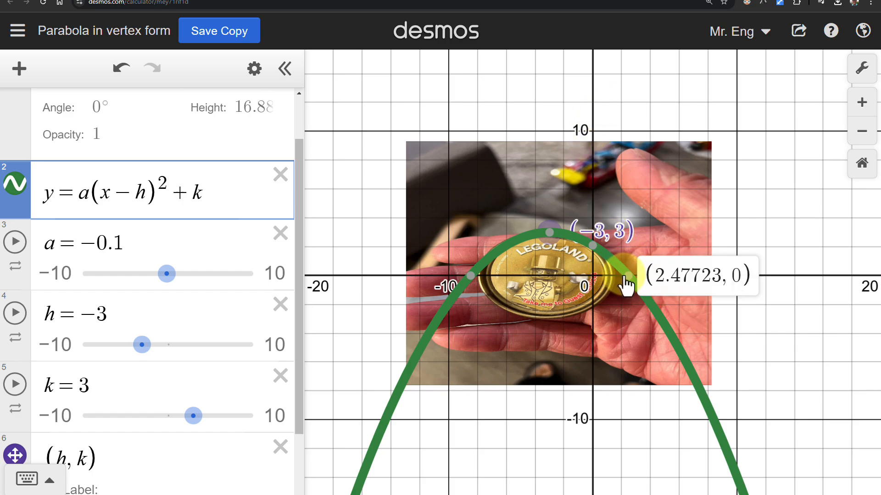
click(472, 275)
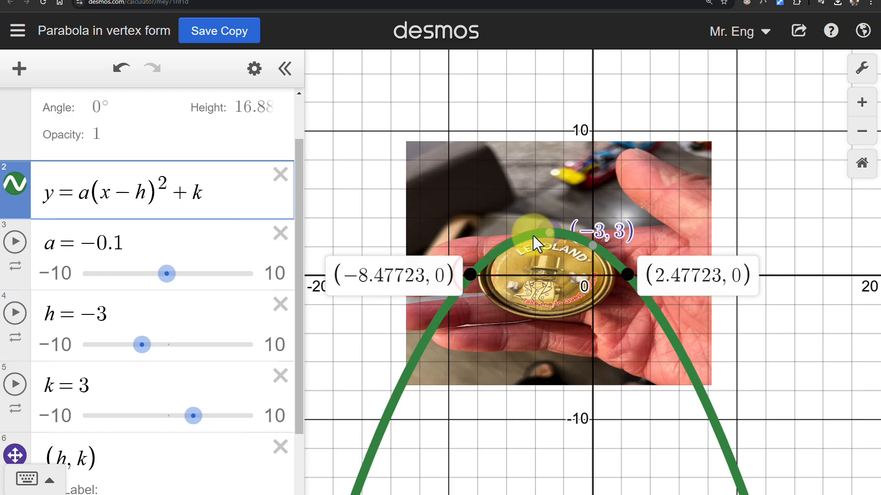
click(592, 245)
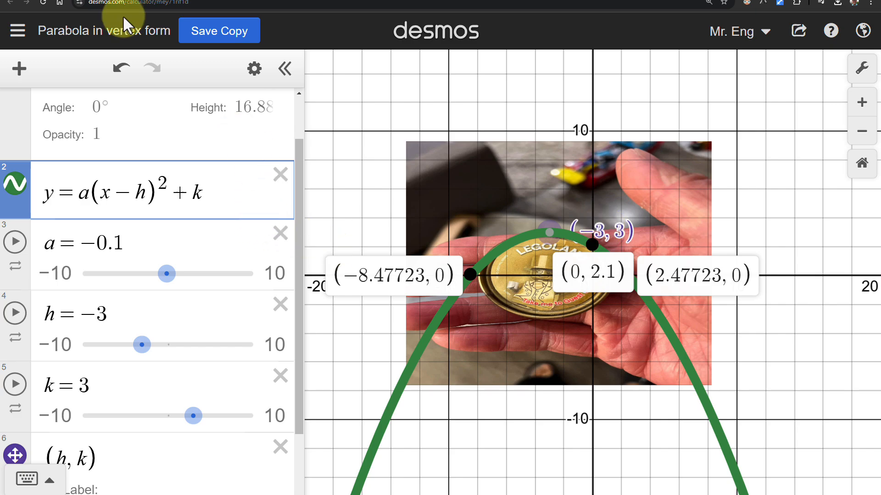
- Switch to the Google Slides project and review the Step 4 instructions on intercepts, vertex and the dotted magenta "x=" line
click(145, 0)
click(374, 385)
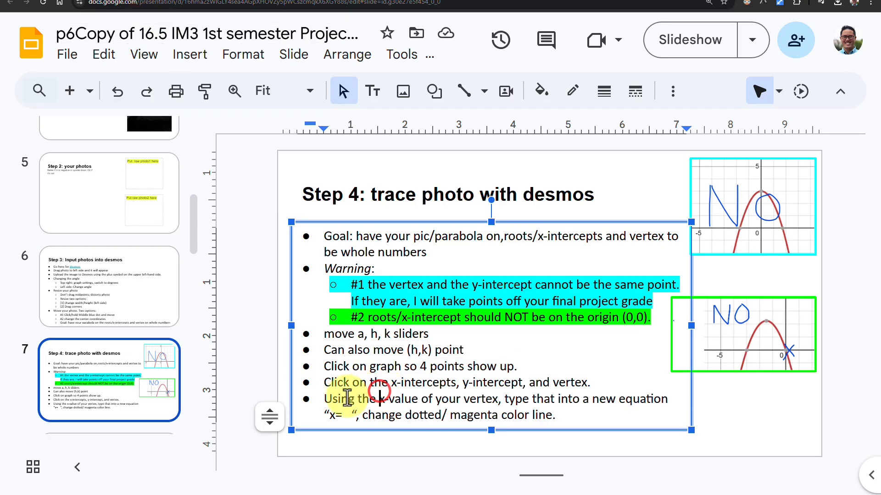
drag(324, 380, 585, 382)
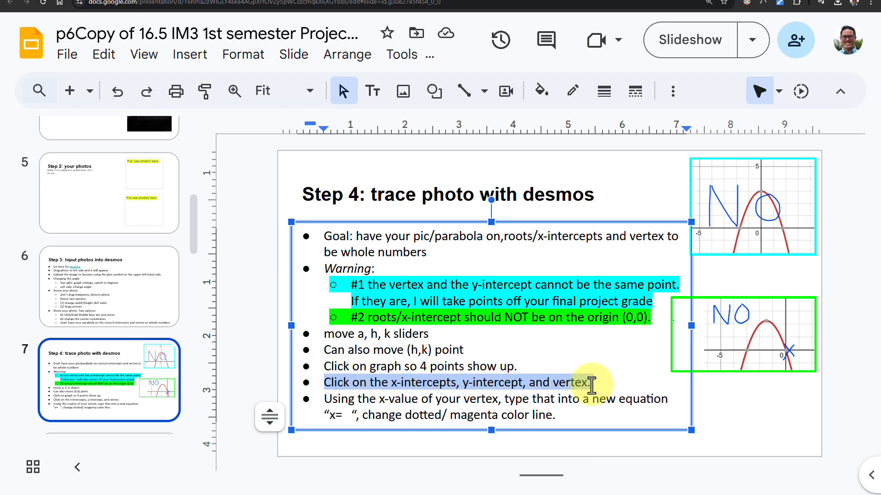
click(342, 395)
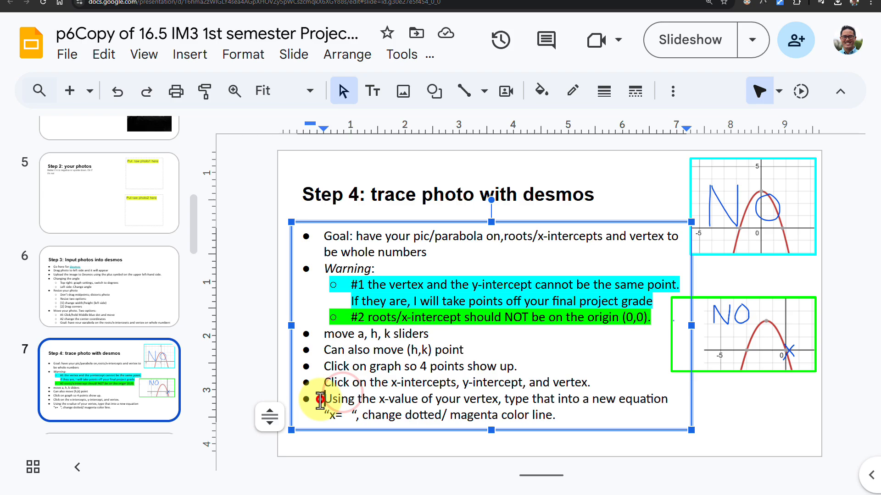
drag(321, 399, 660, 406)
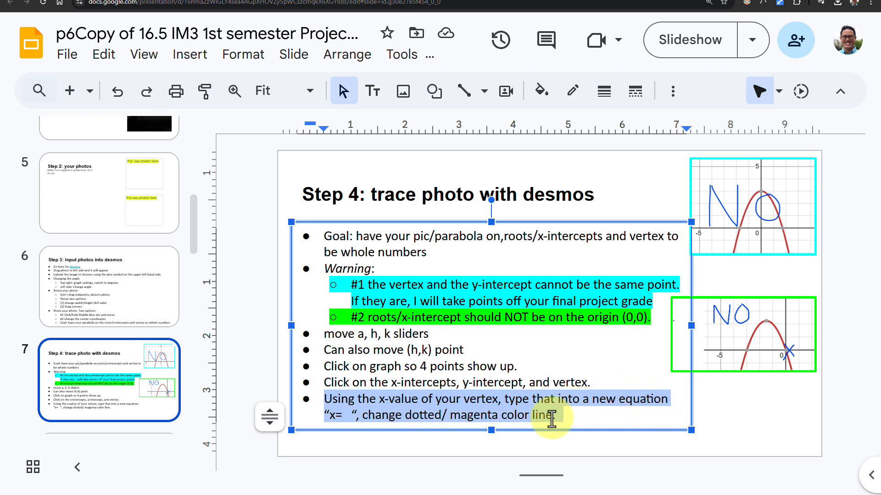
click(507, 416)
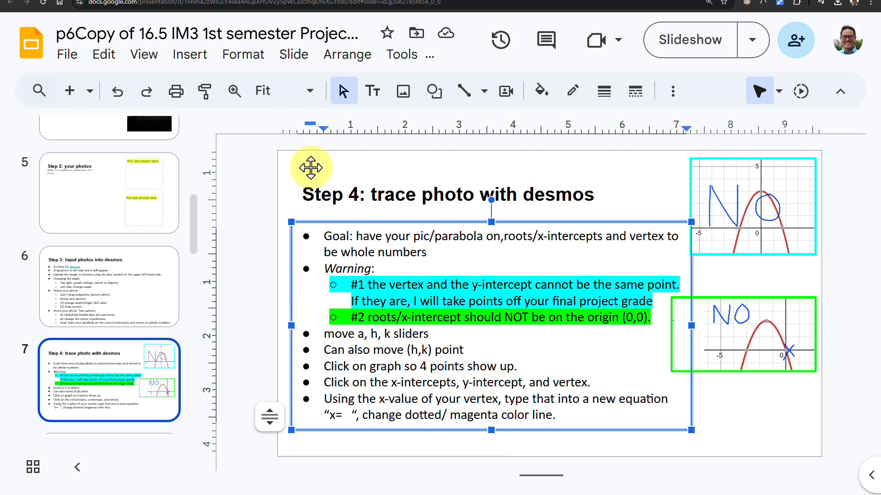
- Return to the Desmos graph and add the vertical line x = -3 through the parabola's vertex as a new expression
click(188, 2)
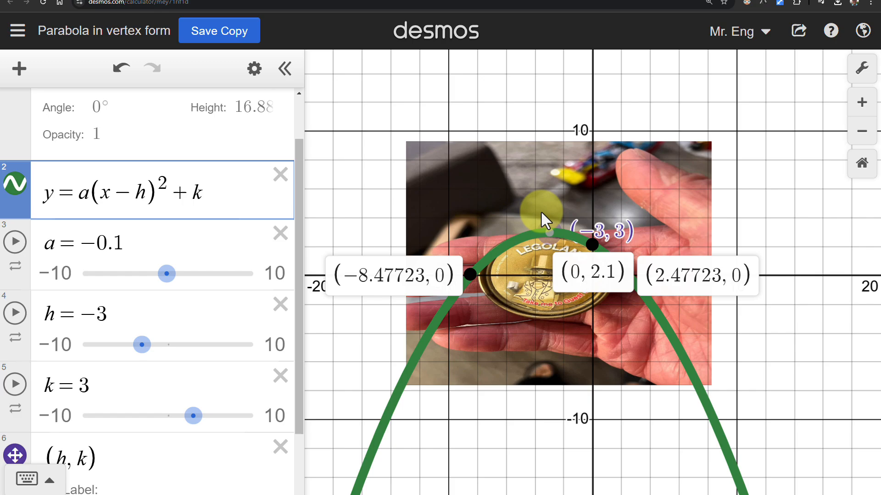
drag(299, 165, 299, 222)
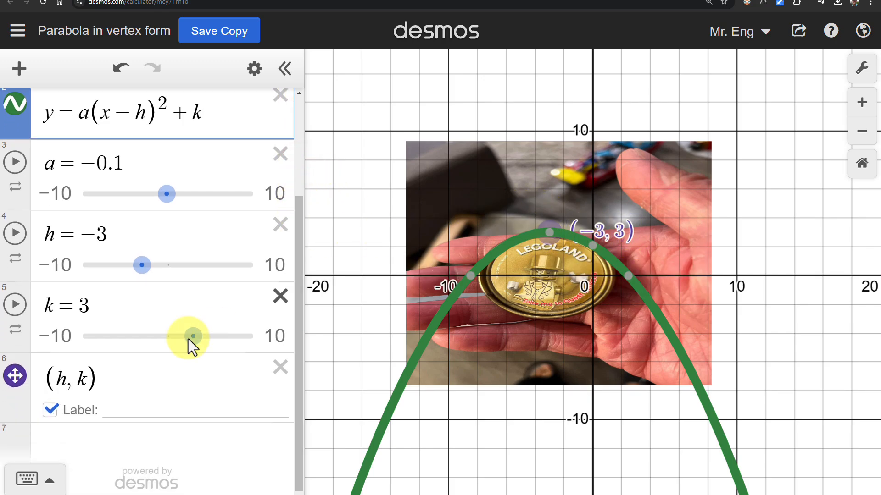
click(89, 439)
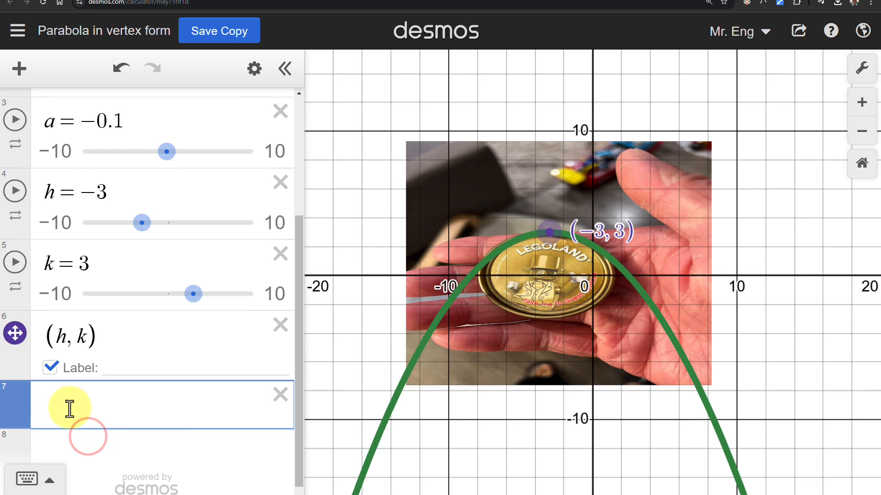
text(x)
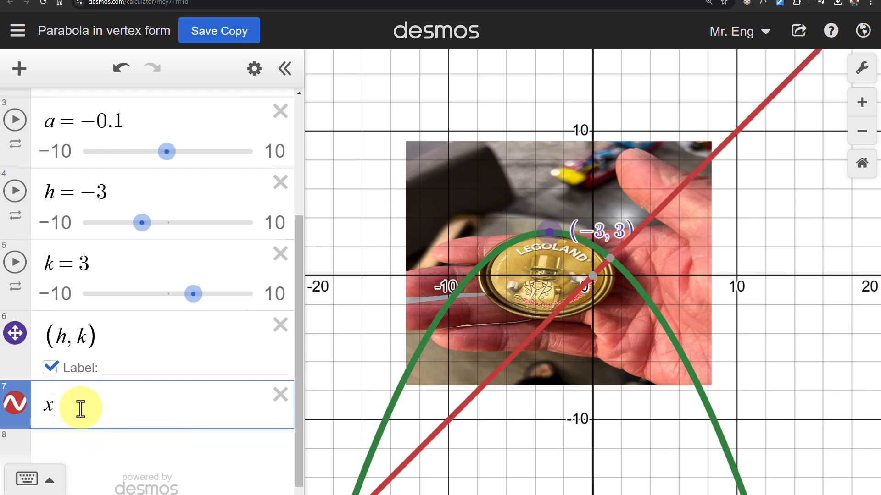
text(=-3)
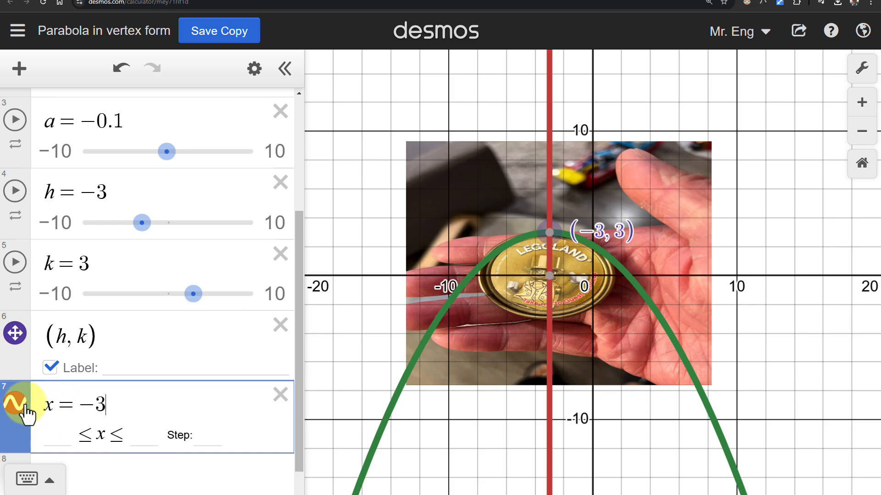
- Change the line style of the vertical line x = -3 to dashed
click(25, 404)
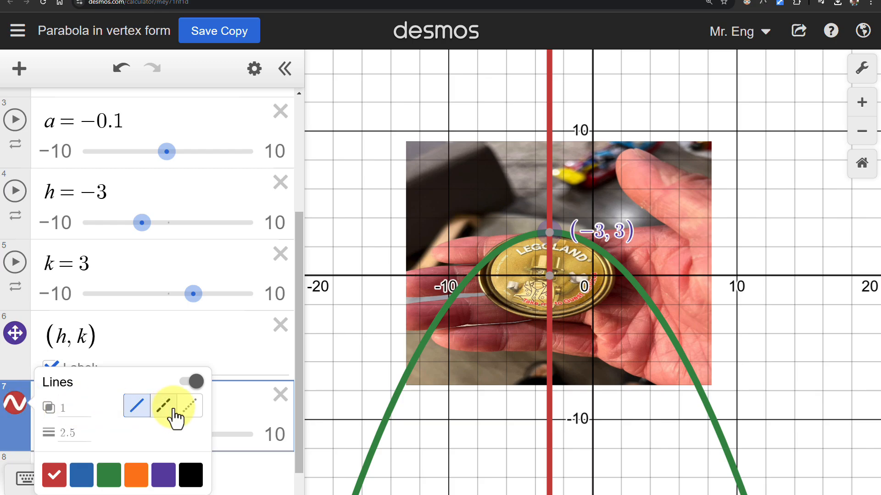
click(162, 405)
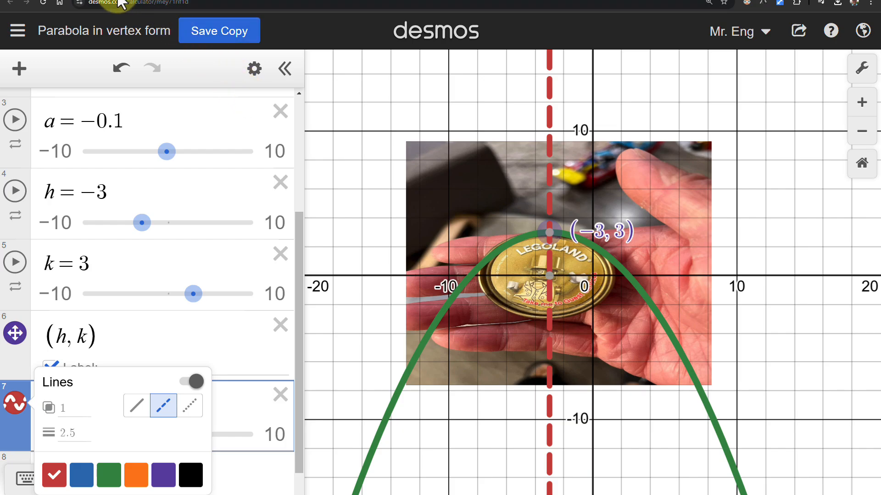
click(15, 404)
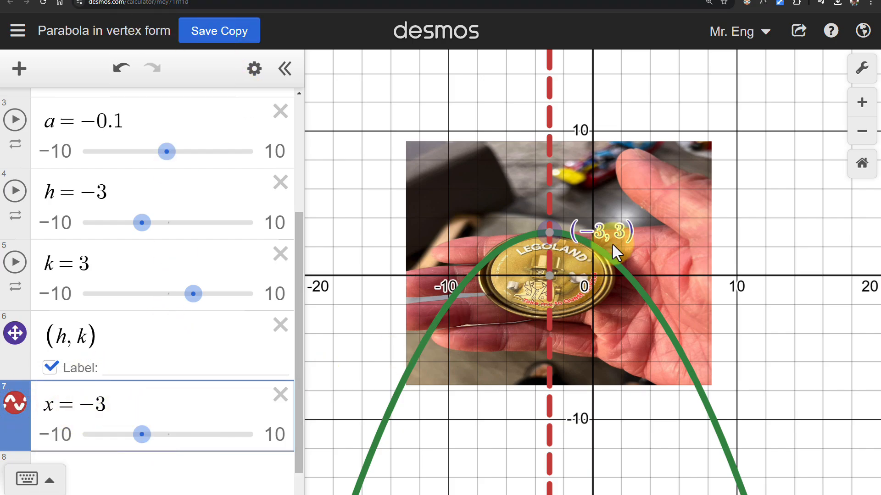